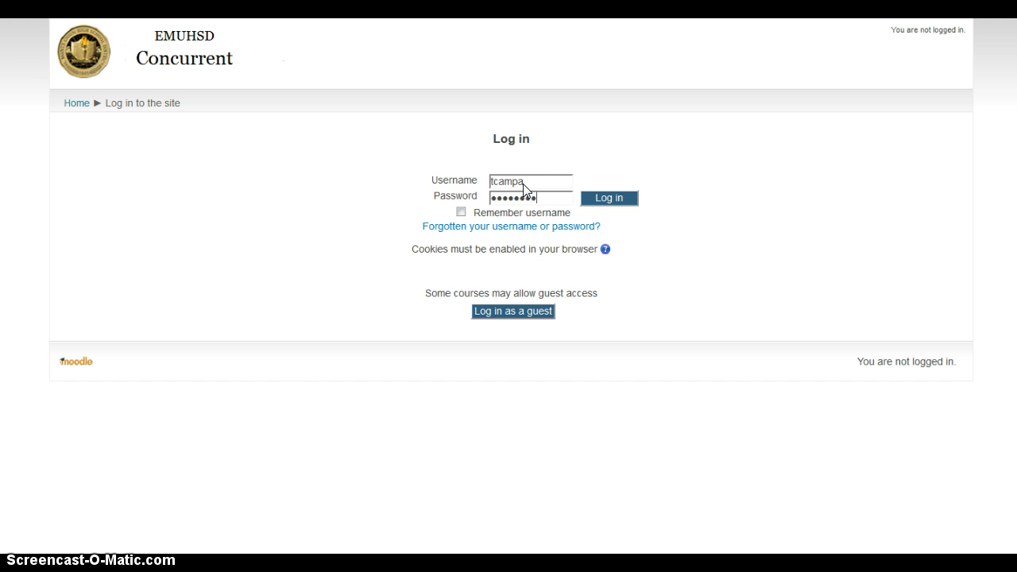
Log in to Moodle as administrator and decline Firefox's offer to save the password.
{"action": "key", "text": "Return"}
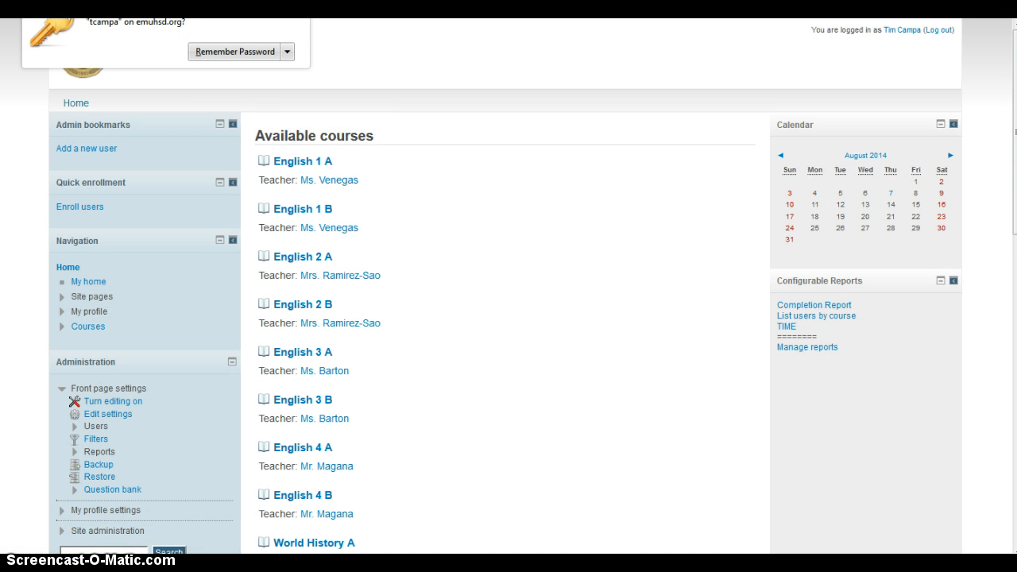
{"action": "left_click", "coordinate": [299, 10]}
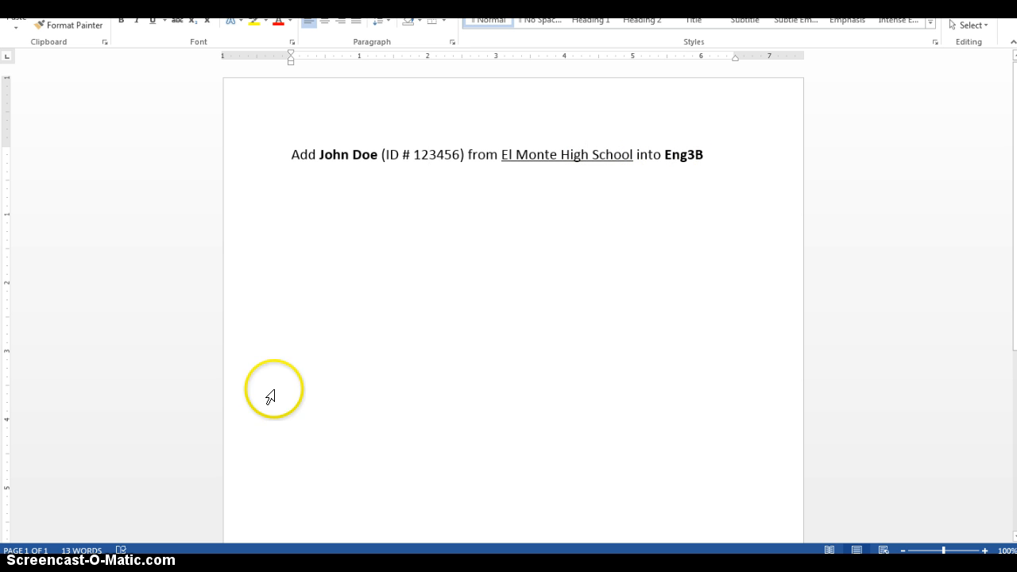
Read the Word note about adding the student to Eng3B and return to Moodle.
{"action": "mouse_move", "coordinate": [151, 563]}
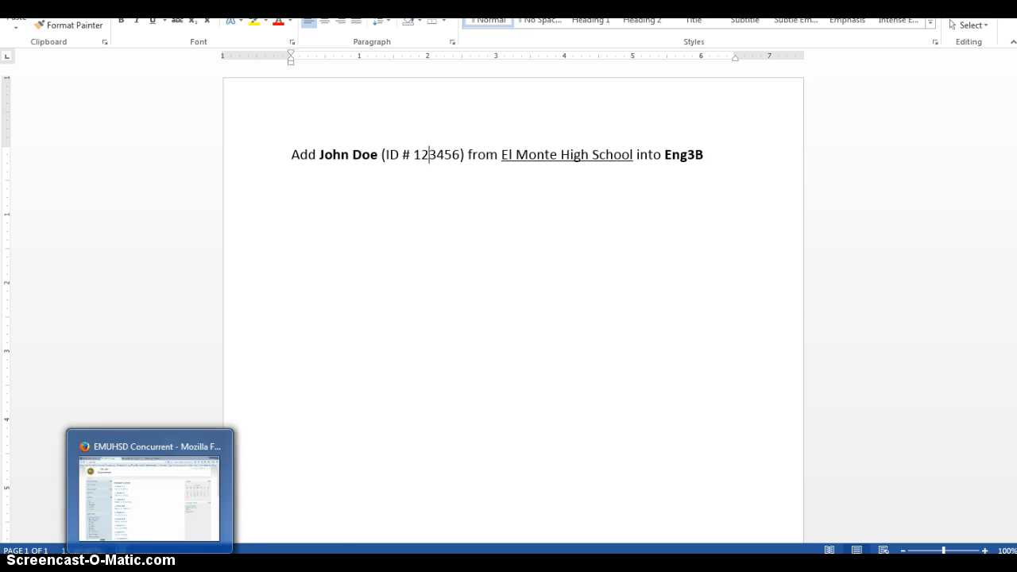
{"action": "left_click", "coordinate": [223, 468]}
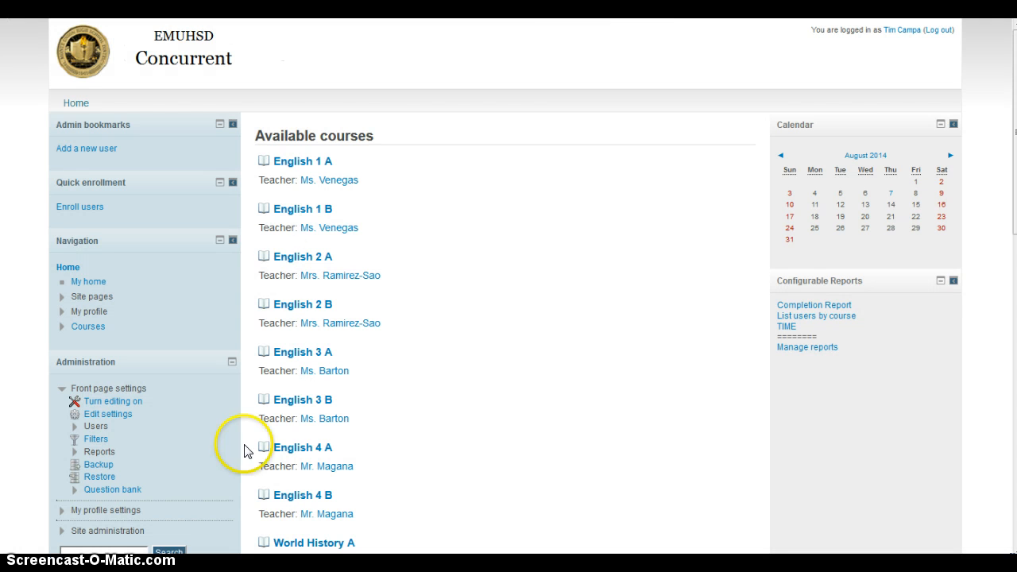
On the Add a new user form, enter the student's username and an unmasked password.
{"action": "left_click", "coordinate": [90, 151]}
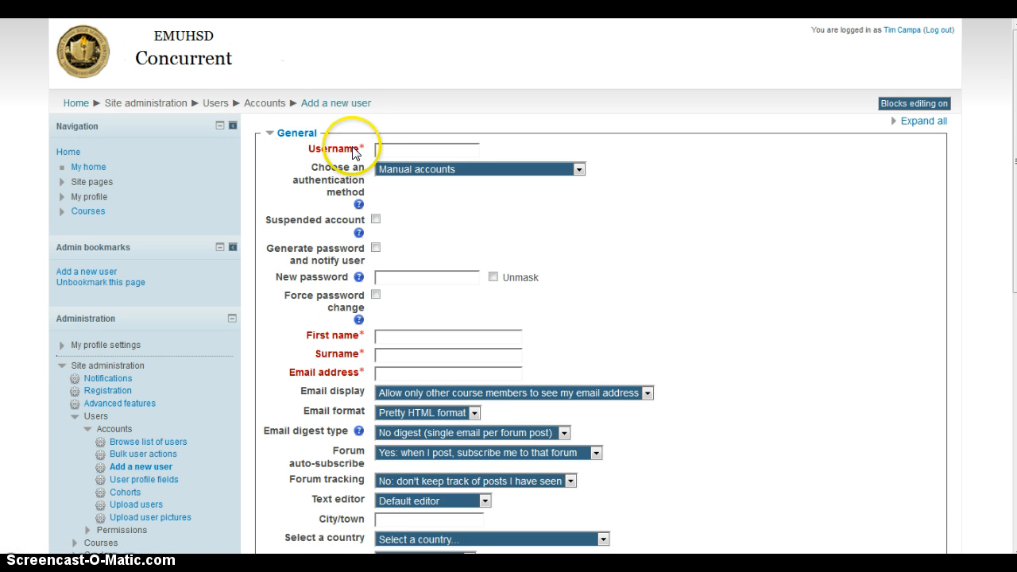
{"action": "left_click", "coordinate": [388, 149]}
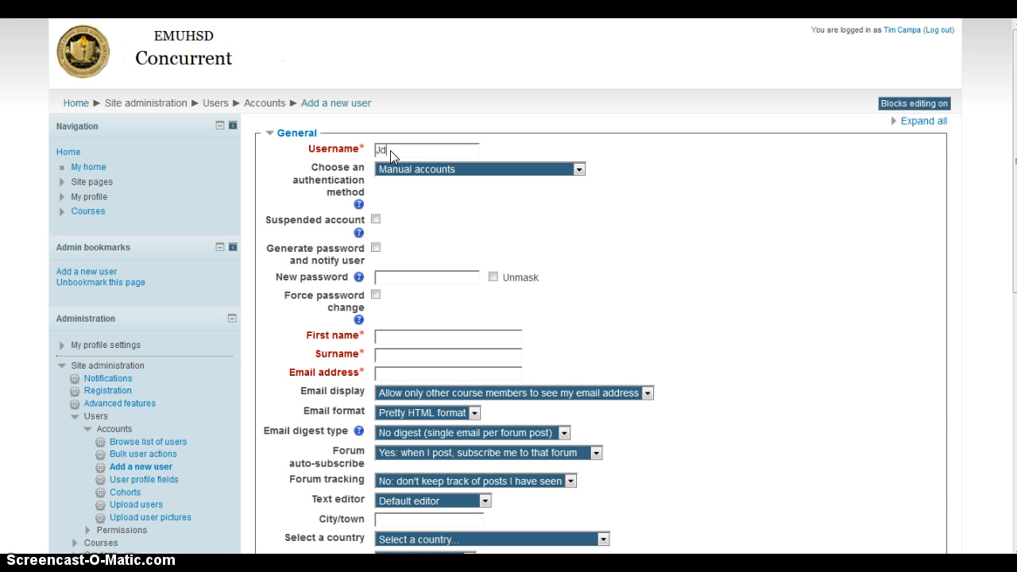
{"action": "key", "text": "BackSpace"}
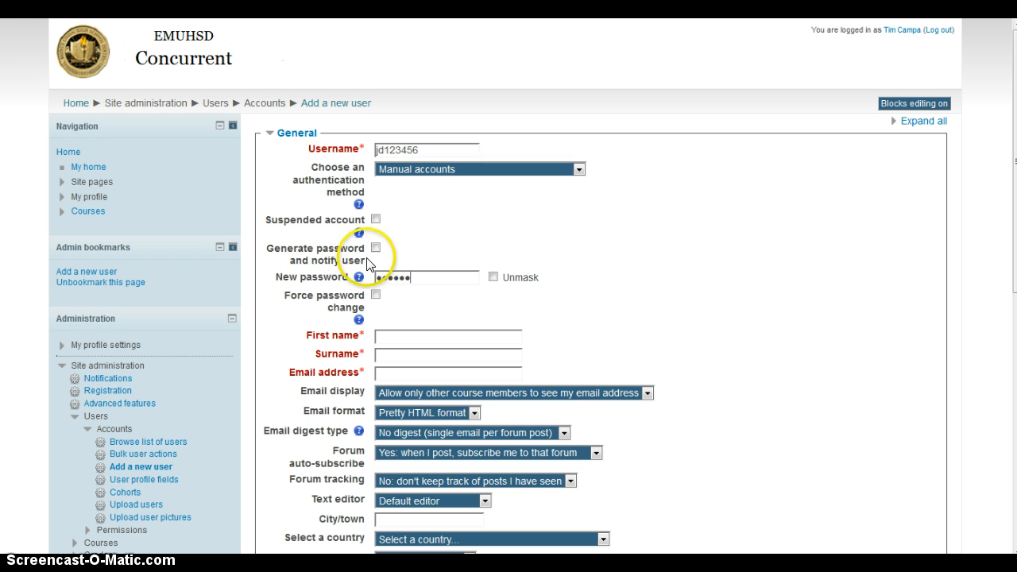
{"action": "left_click", "coordinate": [493, 278]}
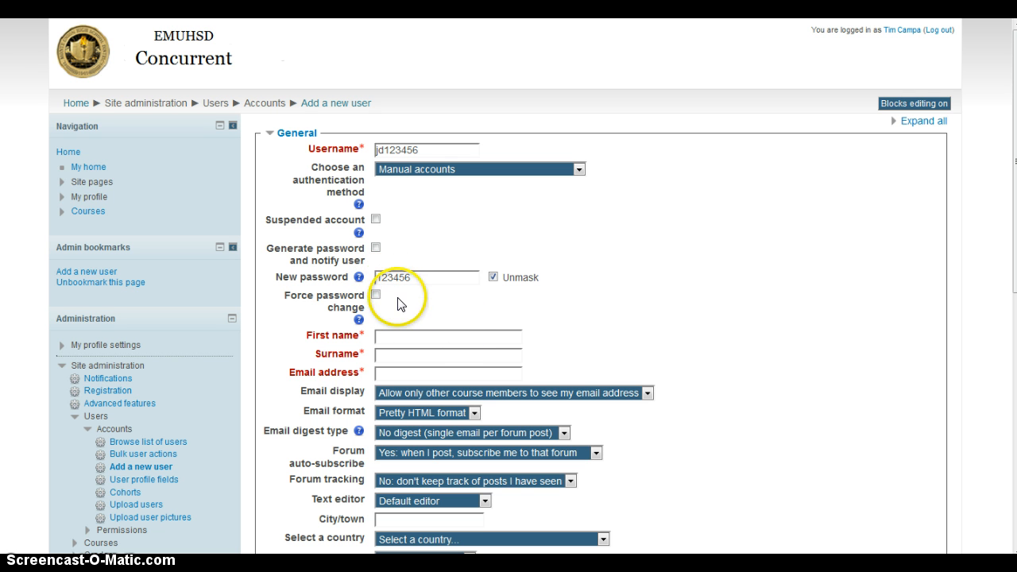
{"action": "left_click", "coordinate": [408, 339]}
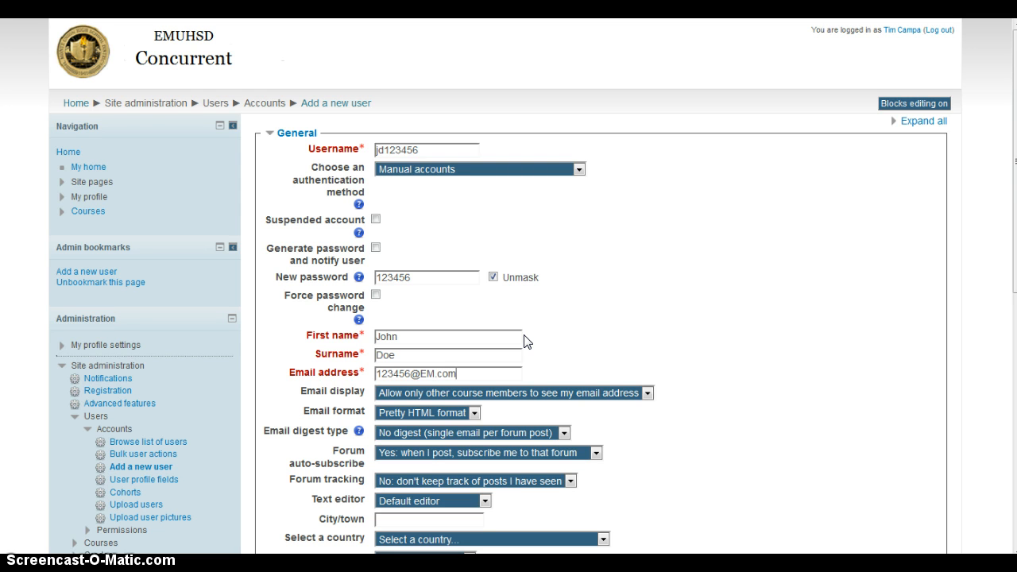
Expand the Optional section and fill in the student's ID number.
{"action": "scroll", "coordinate": [457, 334], "scroll_direction": "down", "scroll_amount": 1}
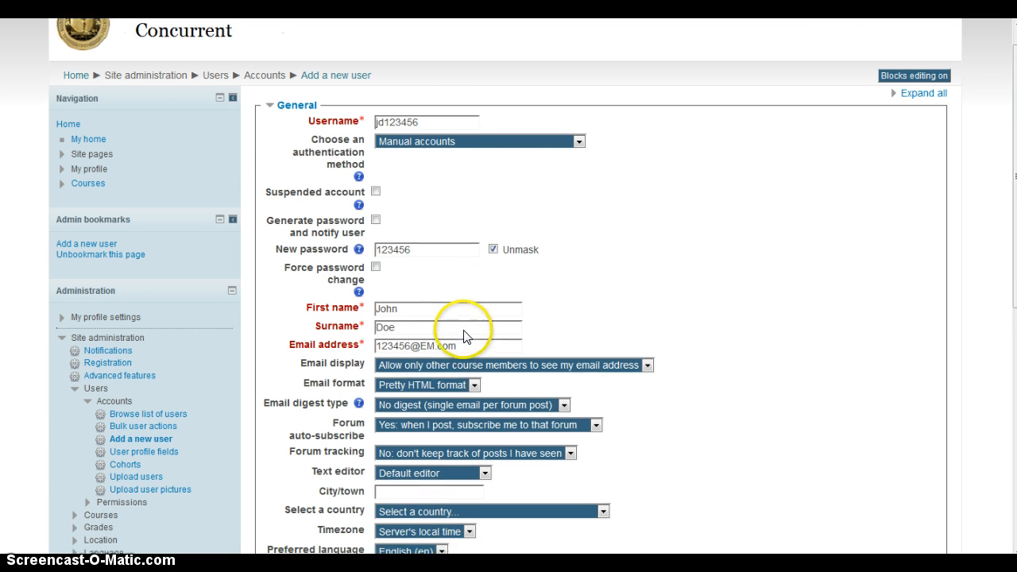
{"action": "scroll", "coordinate": [494, 315], "scroll_direction": "down", "scroll_amount": 4}
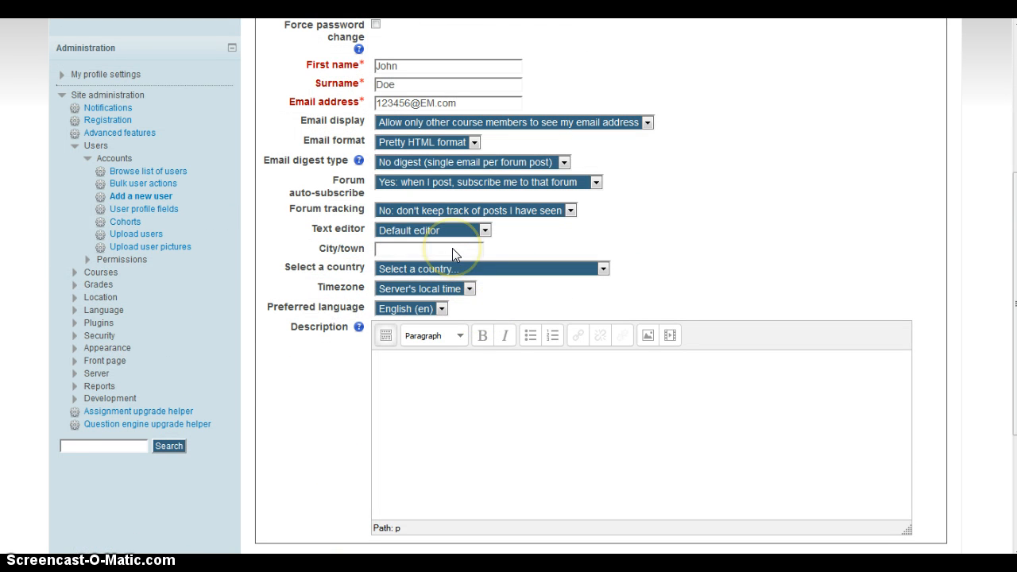
{"action": "scroll", "coordinate": [453, 251], "scroll_direction": "down", "scroll_amount": 3}
{"action": "scroll", "coordinate": [453, 253], "scroll_direction": "up", "scroll_amount": 2}
{"action": "scroll", "coordinate": [454, 254], "scroll_direction": "down", "scroll_amount": 3}
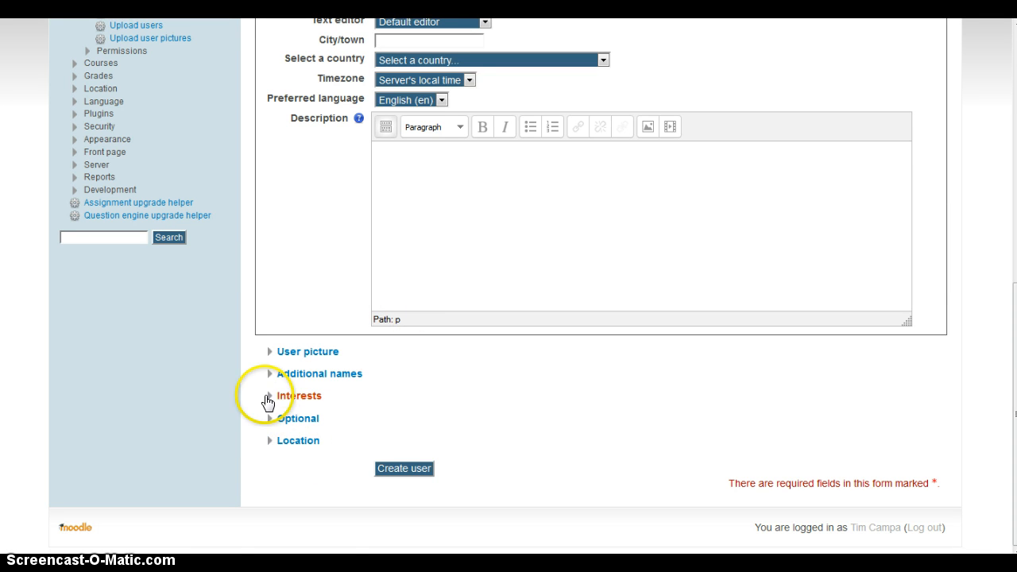
{"action": "left_click", "coordinate": [274, 419]}
{"action": "scroll", "coordinate": [326, 437], "scroll_direction": "down", "scroll_amount": 1}
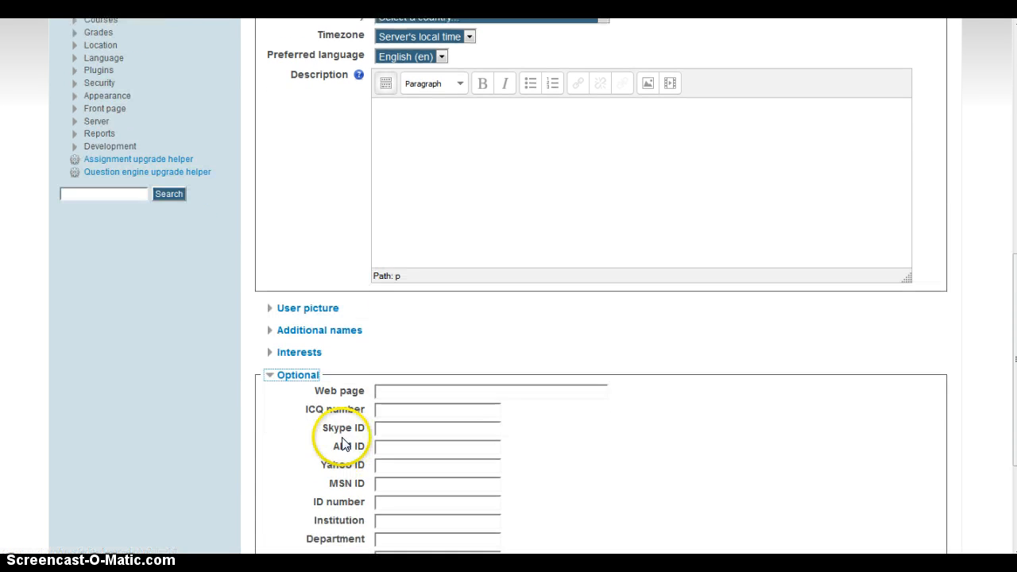
{"action": "left_click", "coordinate": [389, 493]}
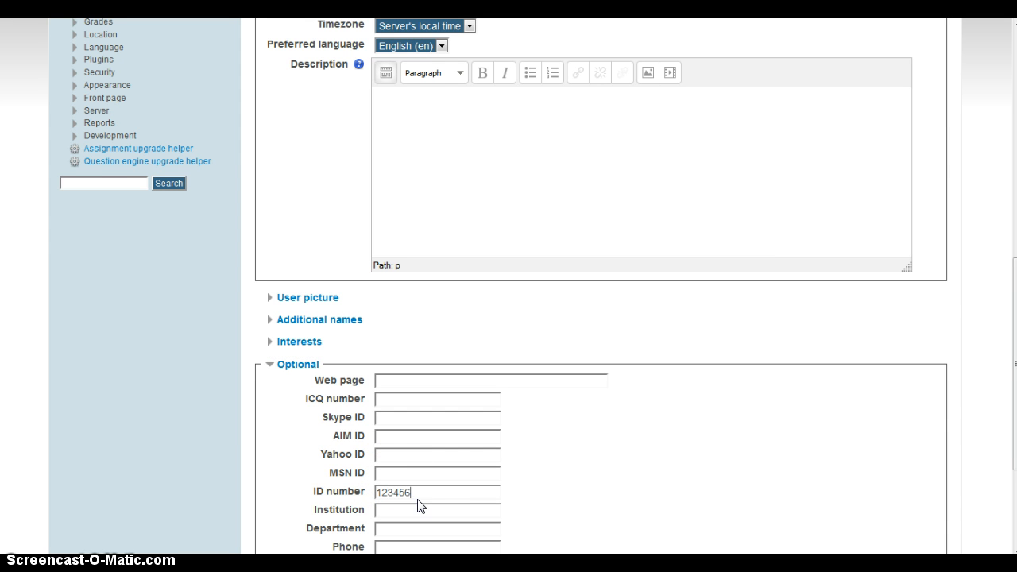
{"action": "left_click", "coordinate": [402, 496]}
Set School Name to EMHS under Location and create the user account.
{"action": "scroll", "coordinate": [413, 493], "scroll_direction": "down", "scroll_amount": 1}
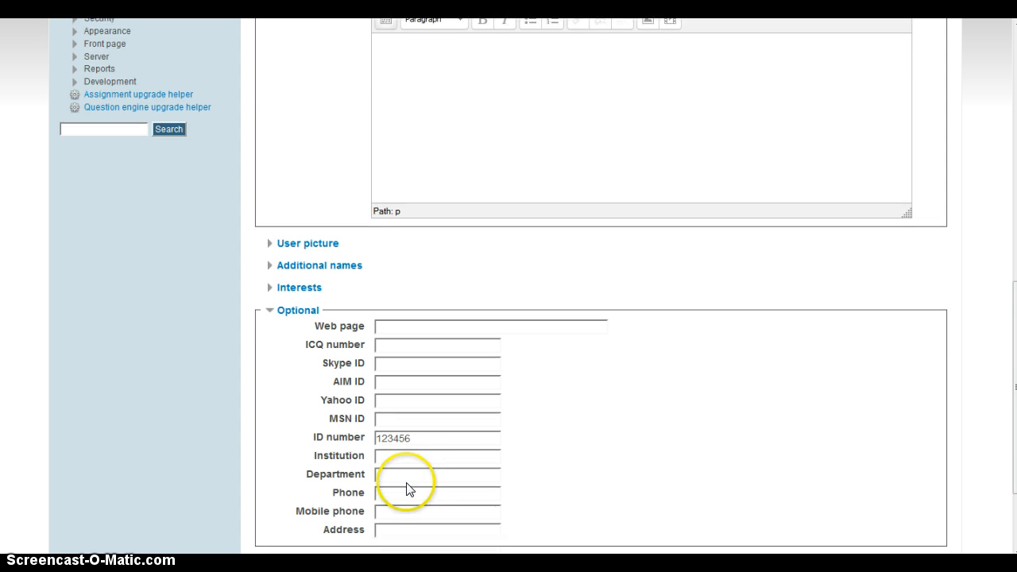
{"action": "scroll", "coordinate": [409, 454], "scroll_direction": "down", "scroll_amount": 2}
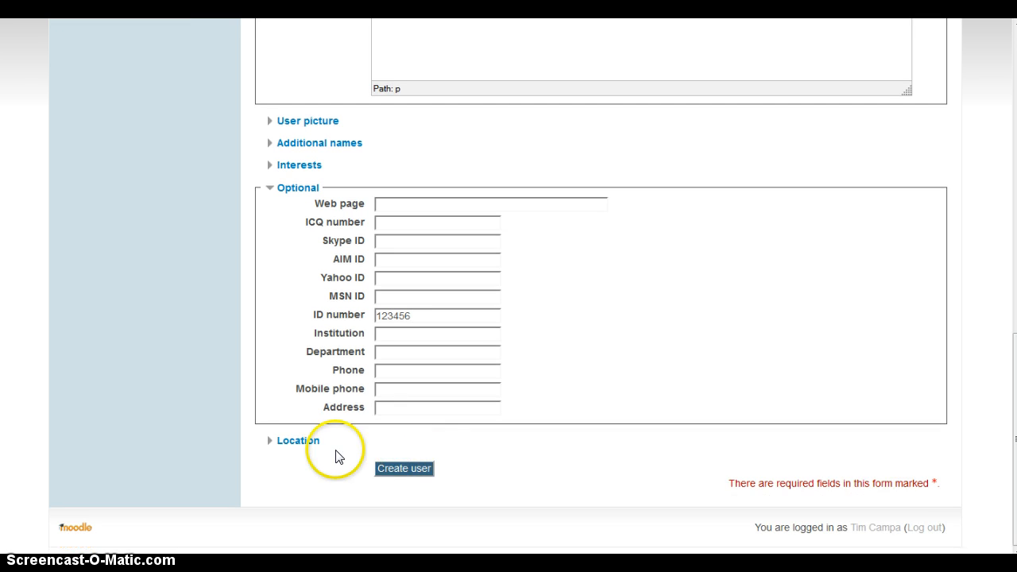
{"action": "left_click", "coordinate": [284, 441]}
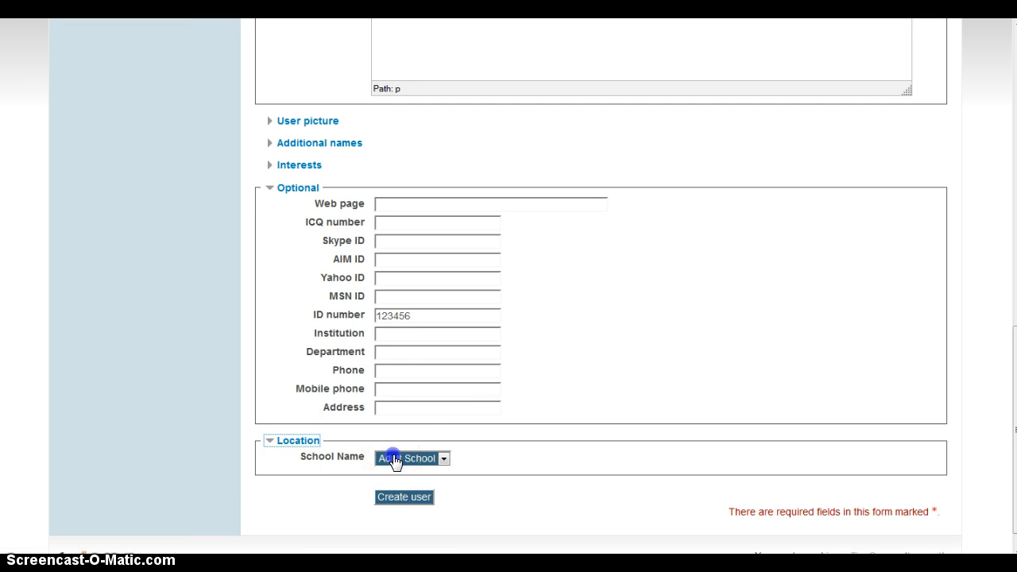
{"action": "left_click", "coordinate": [393, 461]}
{"action": "left_click", "coordinate": [392, 499]}
{"action": "left_click", "coordinate": [406, 469]}
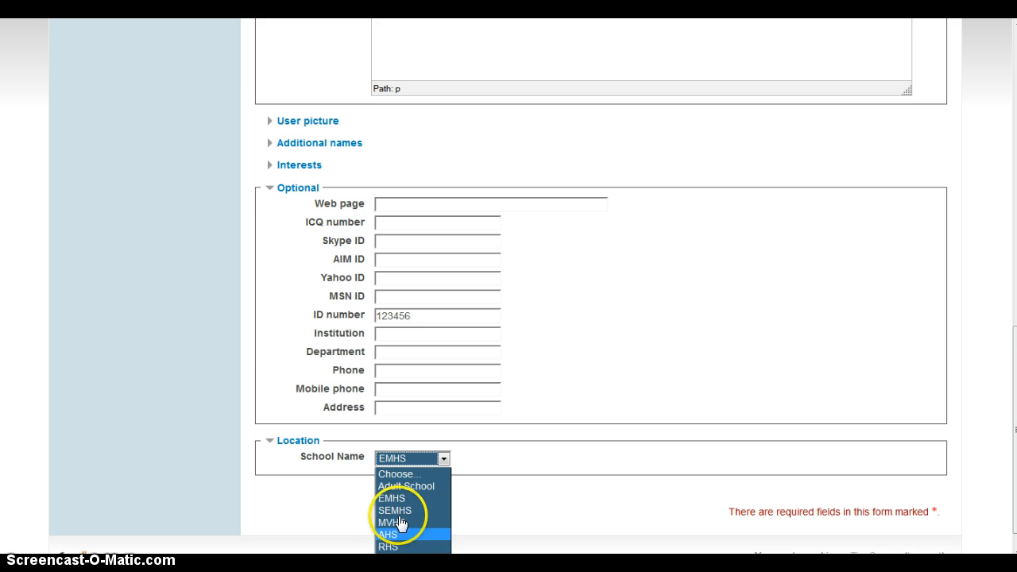
{"action": "left_click", "coordinate": [391, 498]}
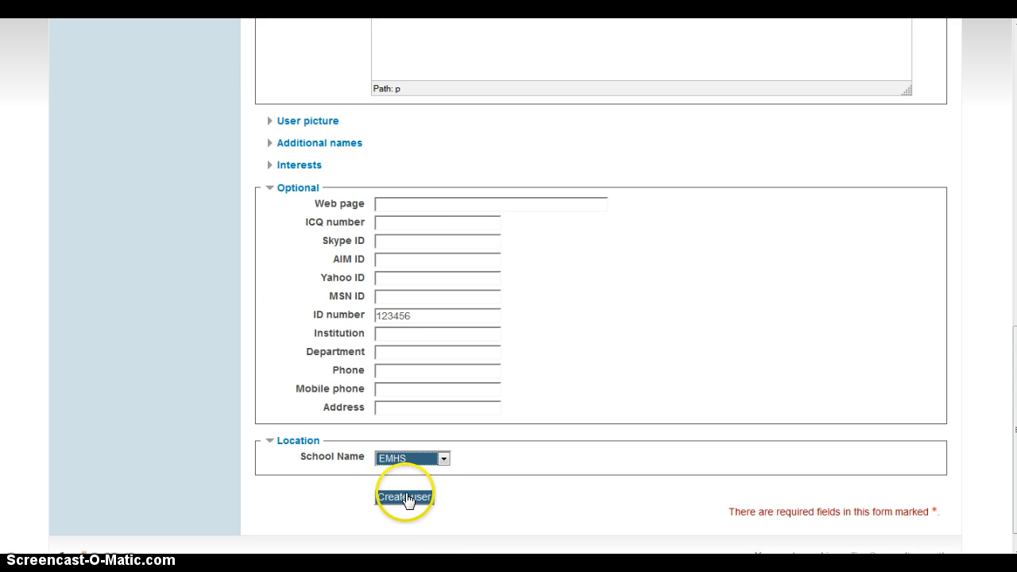
{"action": "left_click", "coordinate": [412, 498]}
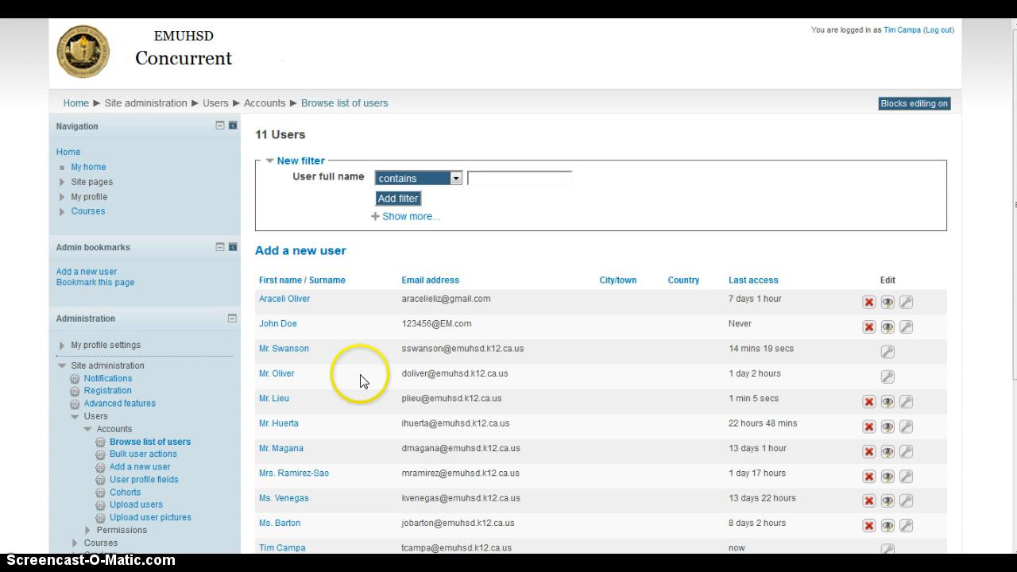
Back on the site home page, check the Word note, then open Quick enrollment's Enroll users.
{"action": "left_click", "coordinate": [70, 105]}
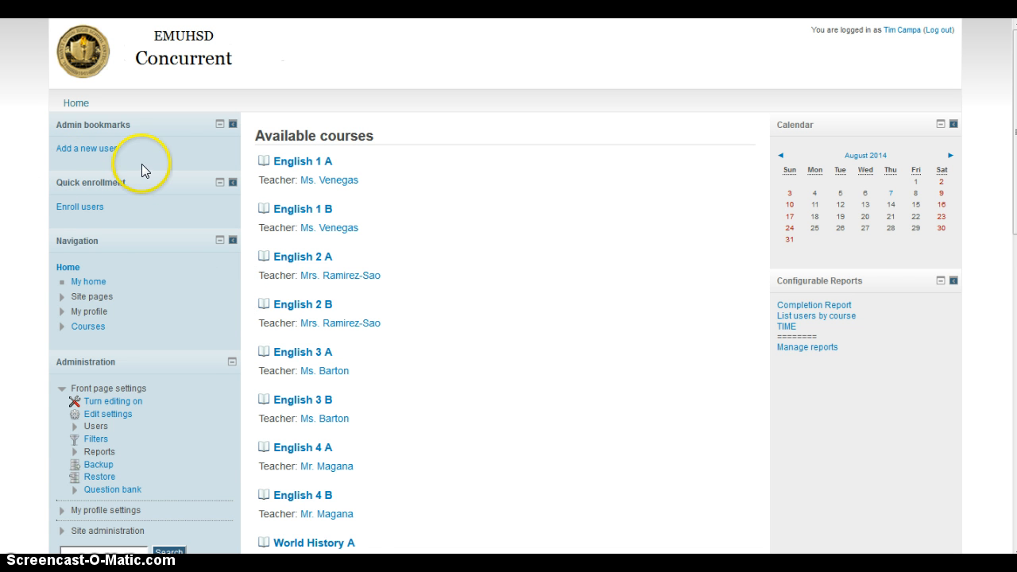
{"action": "key", "text": "alt+Tab"}
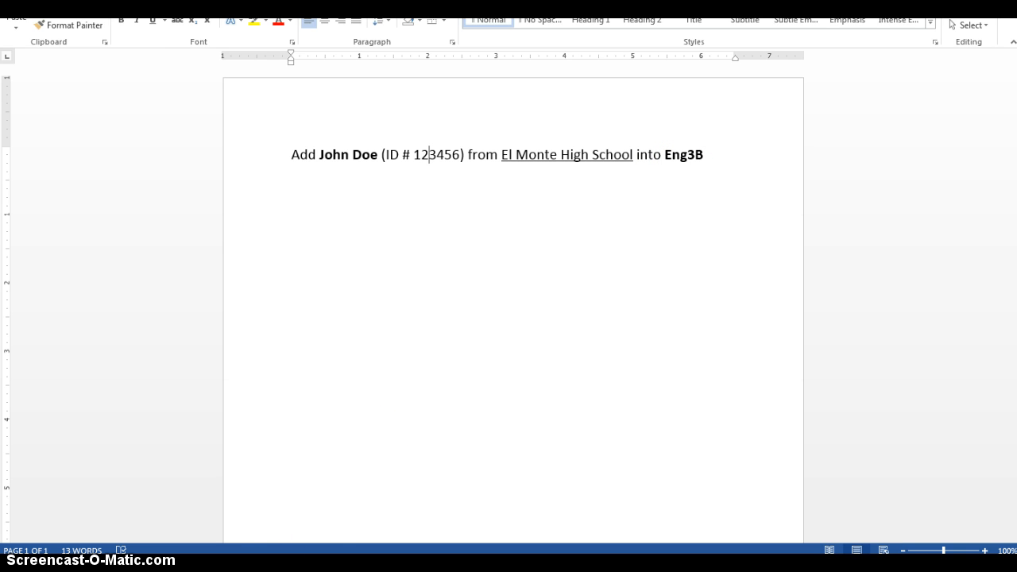
{"action": "key", "text": "alt+Tab"}
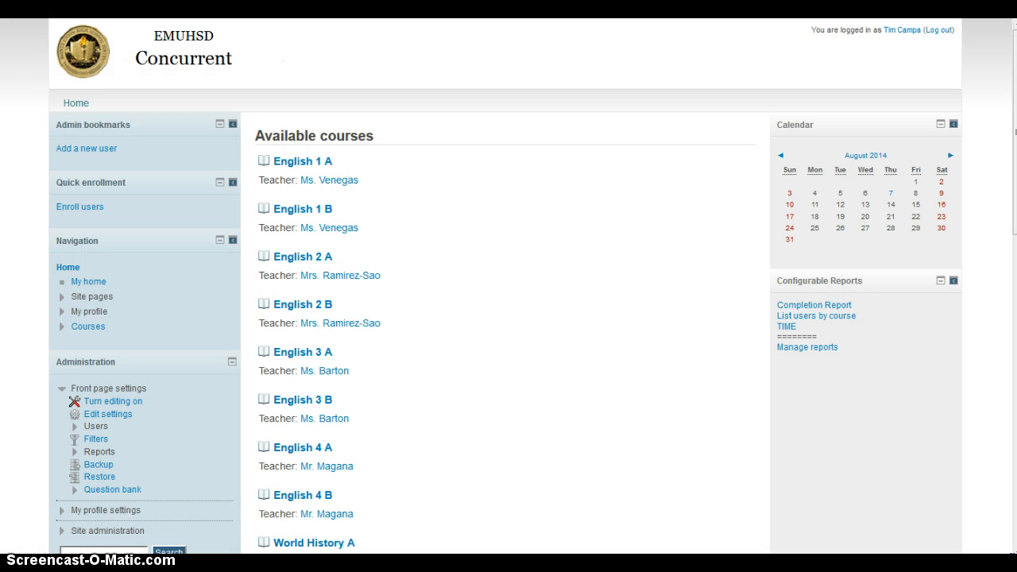
{"action": "left_click", "coordinate": [82, 208]}
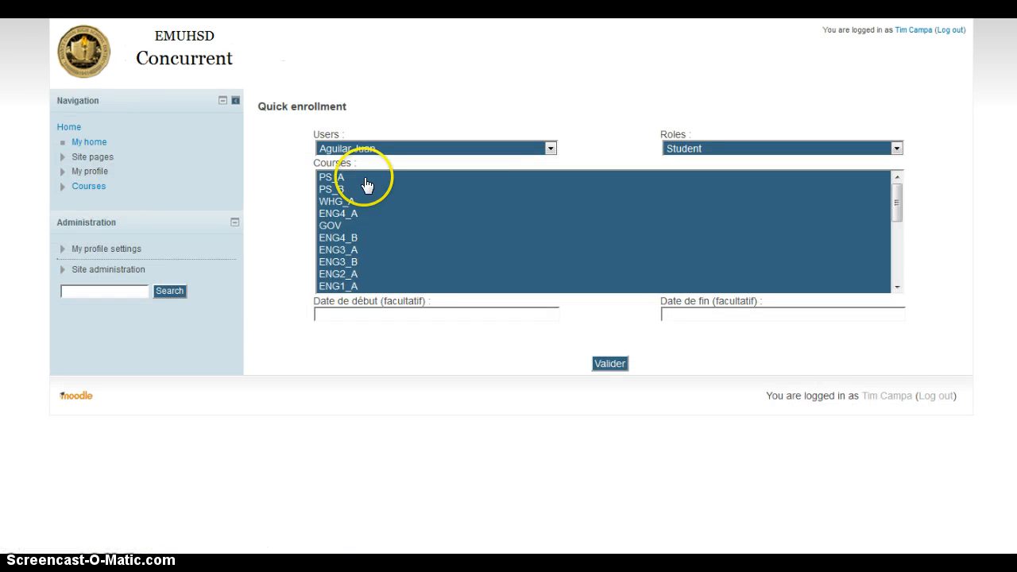
Enrol the new user as Student in ENG3_B, correcting an initial ENG3_A pick, and submit.
{"action": "left_click", "coordinate": [404, 150]}
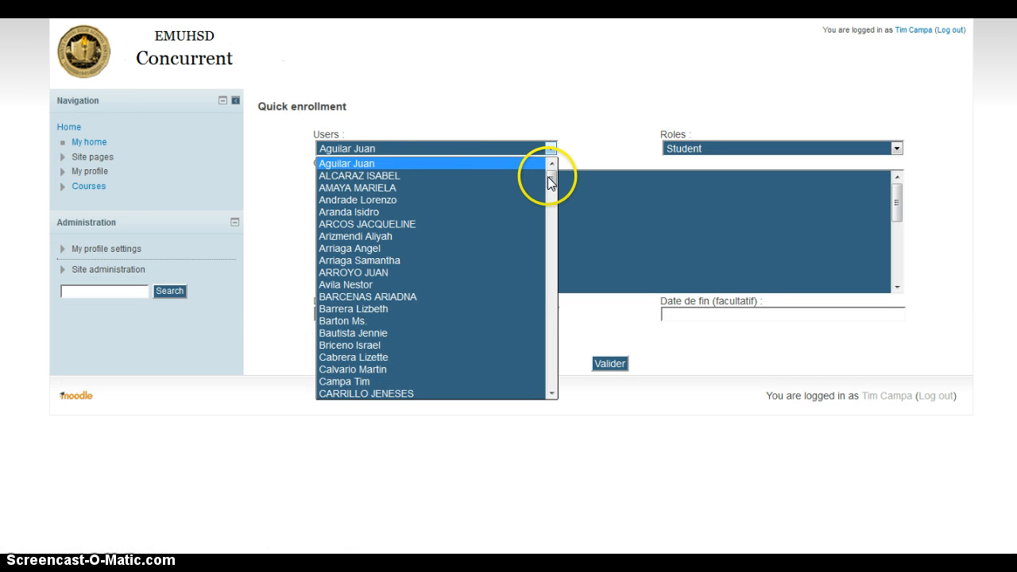
{"action": "left_click_drag", "start_coordinate": [548, 178], "coordinate": [545, 206]}
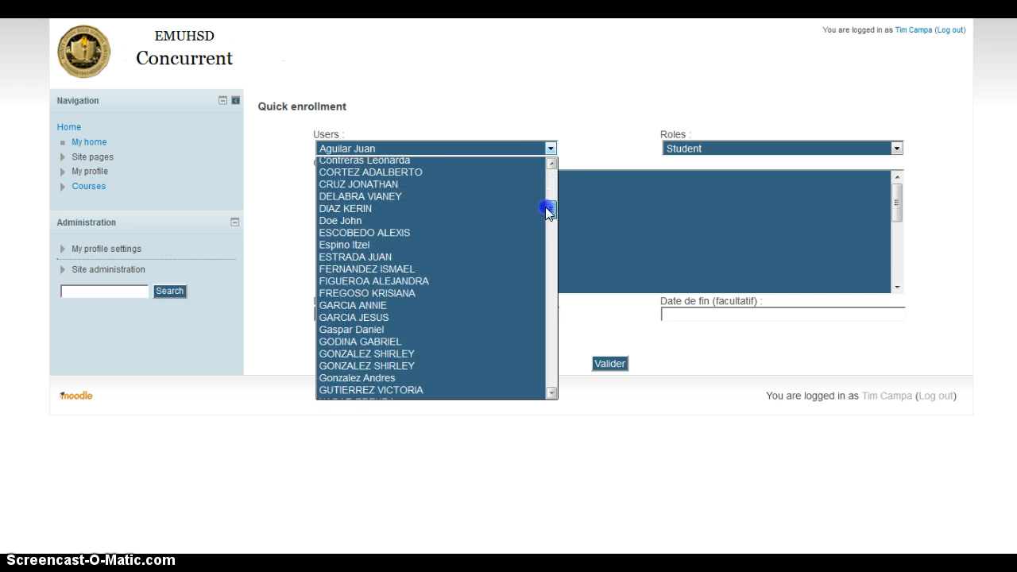
{"action": "left_click", "coordinate": [401, 220]}
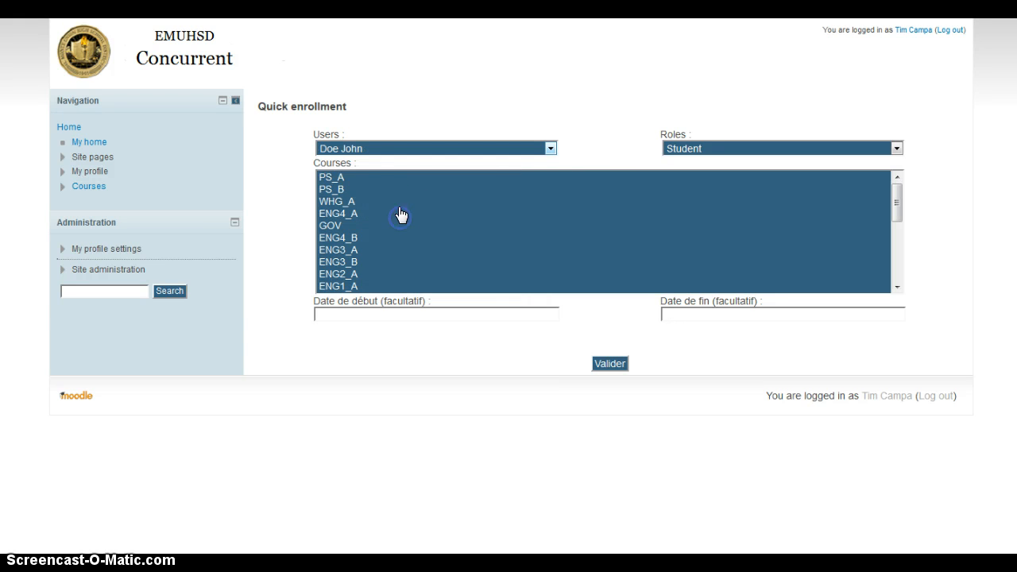
{"action": "left_click", "coordinate": [722, 153]}
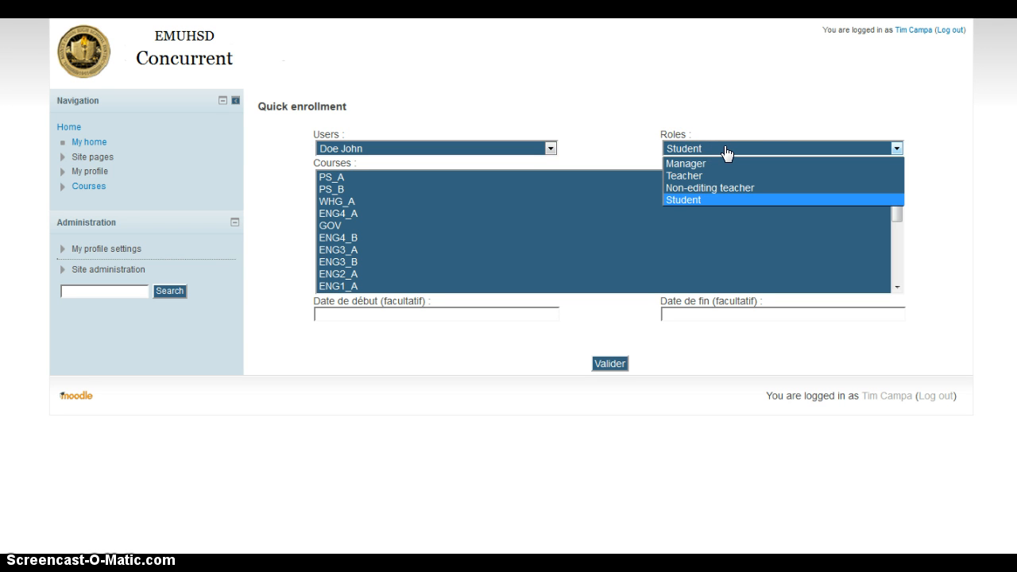
{"action": "left_click", "coordinate": [604, 132]}
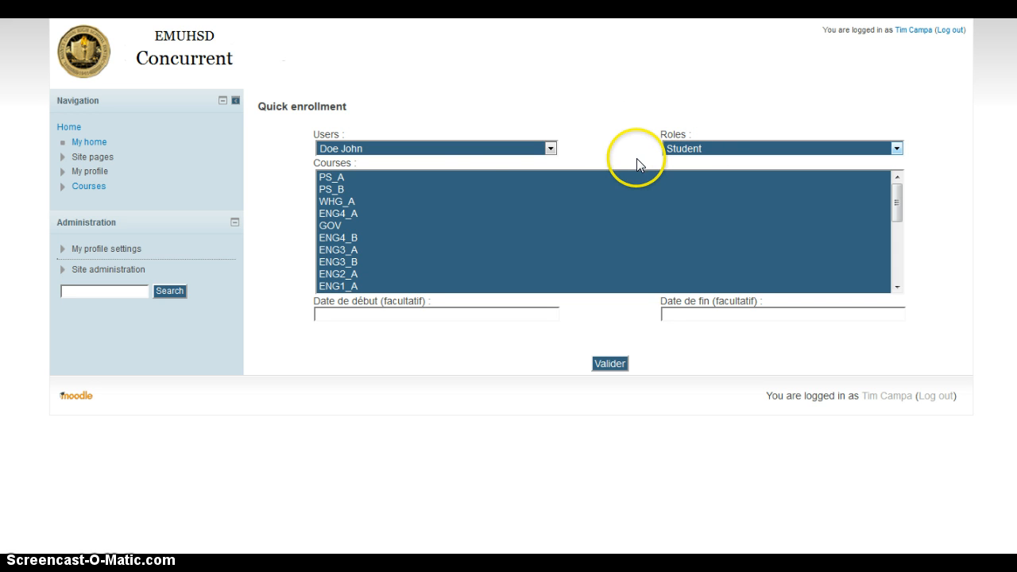
{"action": "left_click", "coordinate": [350, 251]}
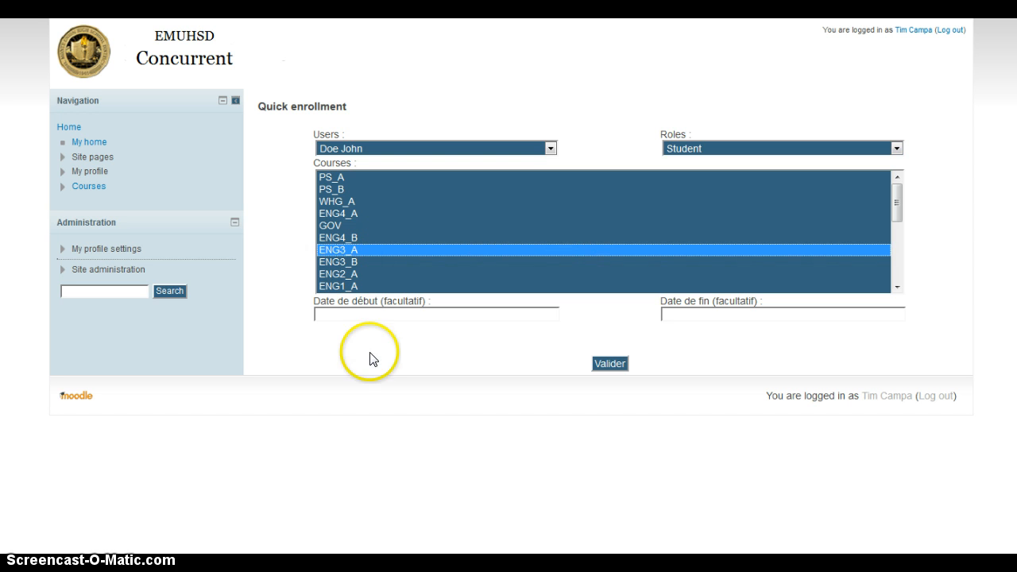
{"action": "key", "text": "alt+Tab"}
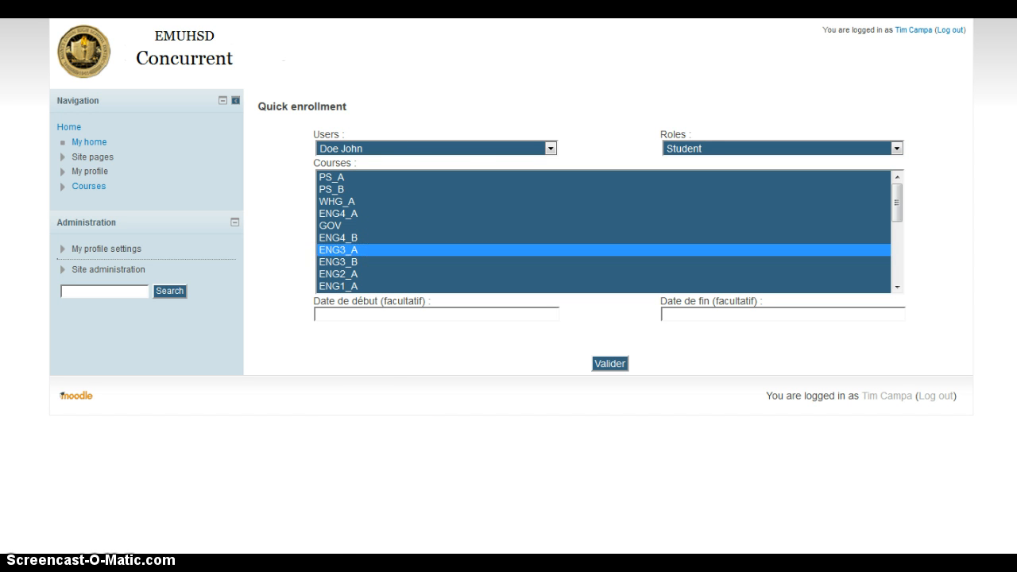
{"action": "key", "text": "alt+Tab"}
{"action": "left_click", "coordinate": [336, 263]}
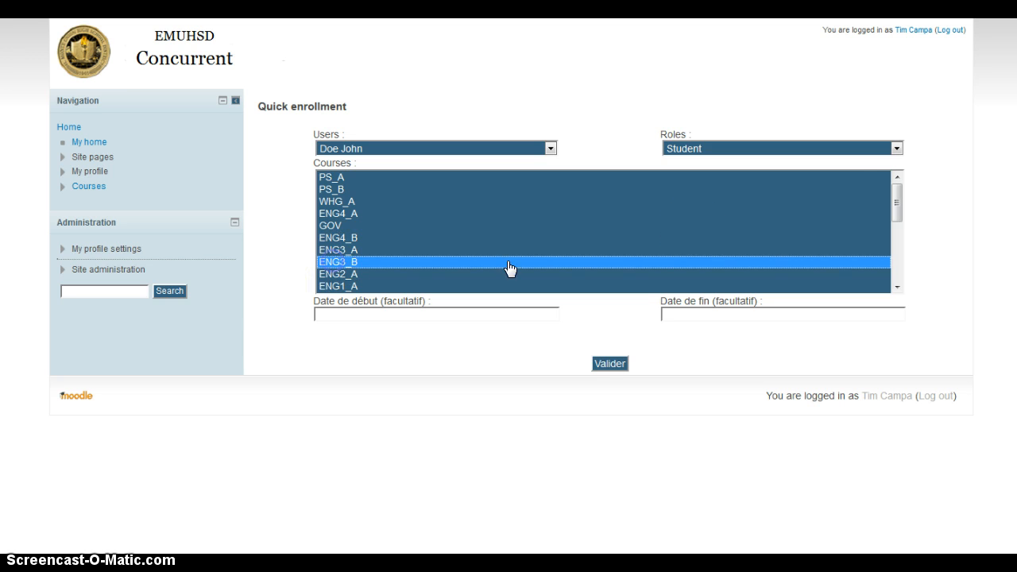
{"action": "mouse_move", "coordinate": [895, 199]}
{"action": "left_mouse_down"}
{"action": "mouse_move", "coordinate": [892, 268]}
{"action": "mouse_move", "coordinate": [883, 186]}
{"action": "left_mouse_up"}
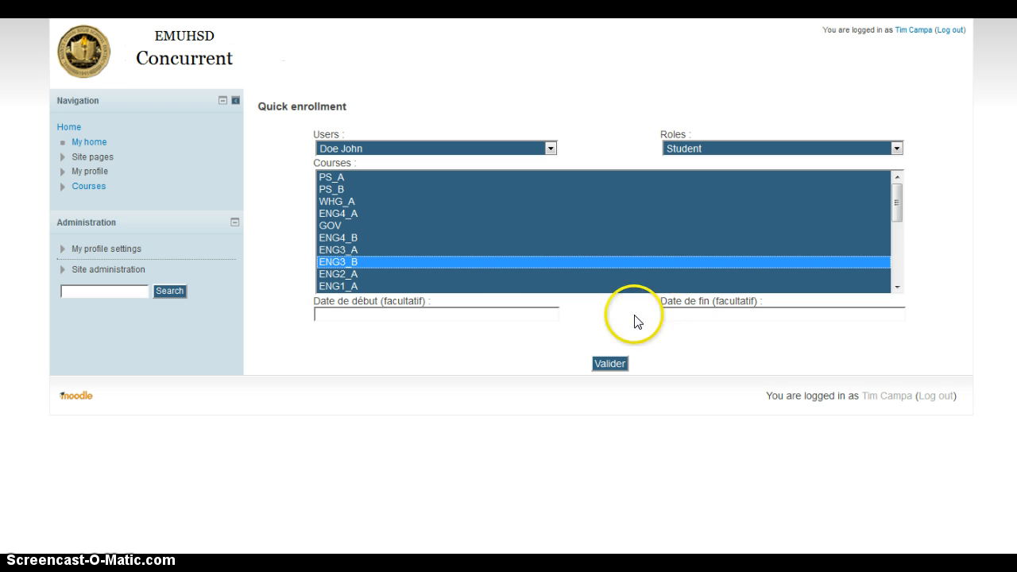
{"action": "left_click", "coordinate": [610, 367]}
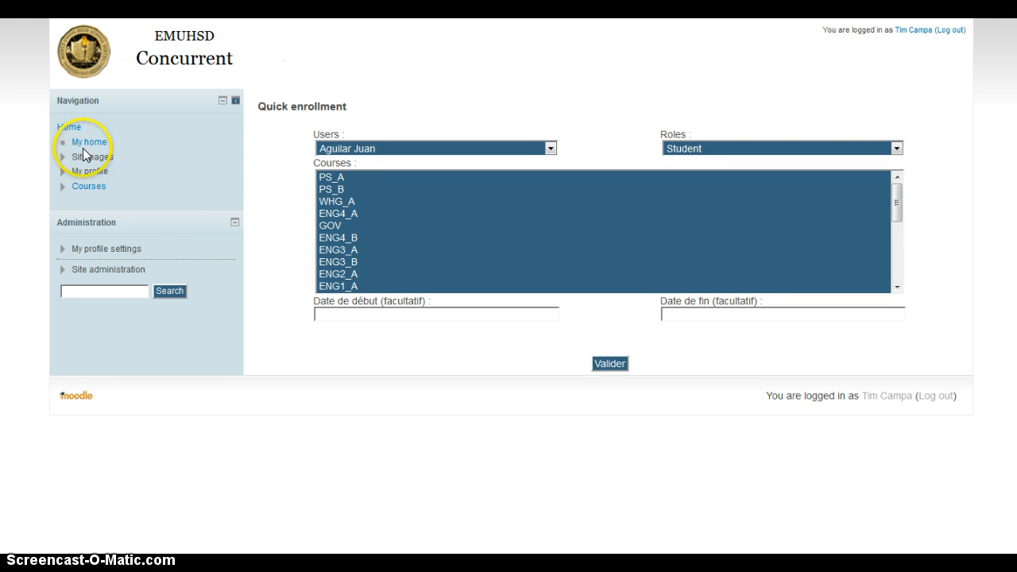
Check English 3 B's Enrolled users list shows the new student as Student, then go Home.
{"action": "left_click", "coordinate": [70, 127]}
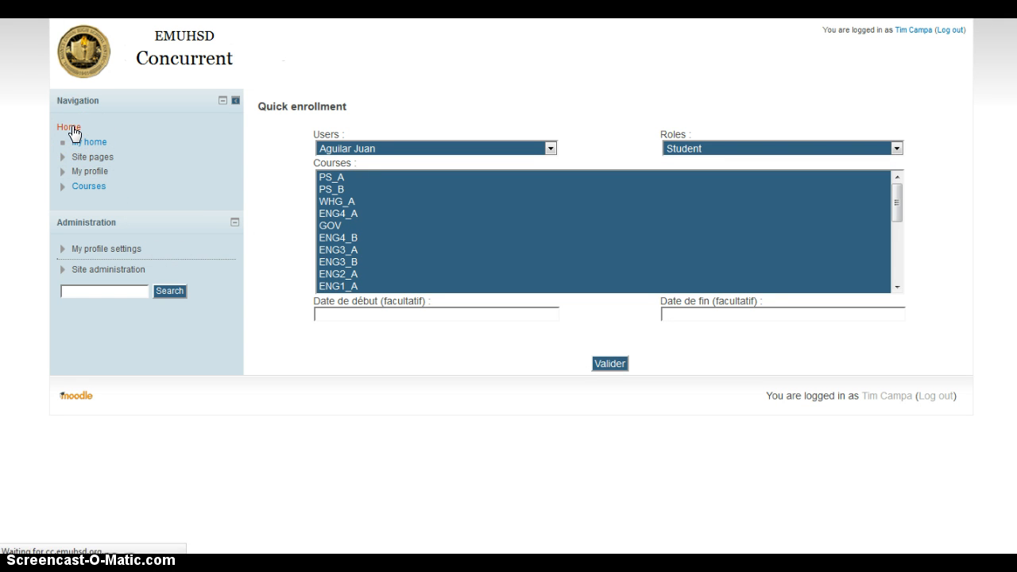
{"action": "scroll", "coordinate": [294, 263], "scroll_direction": "down", "scroll_amount": 3}
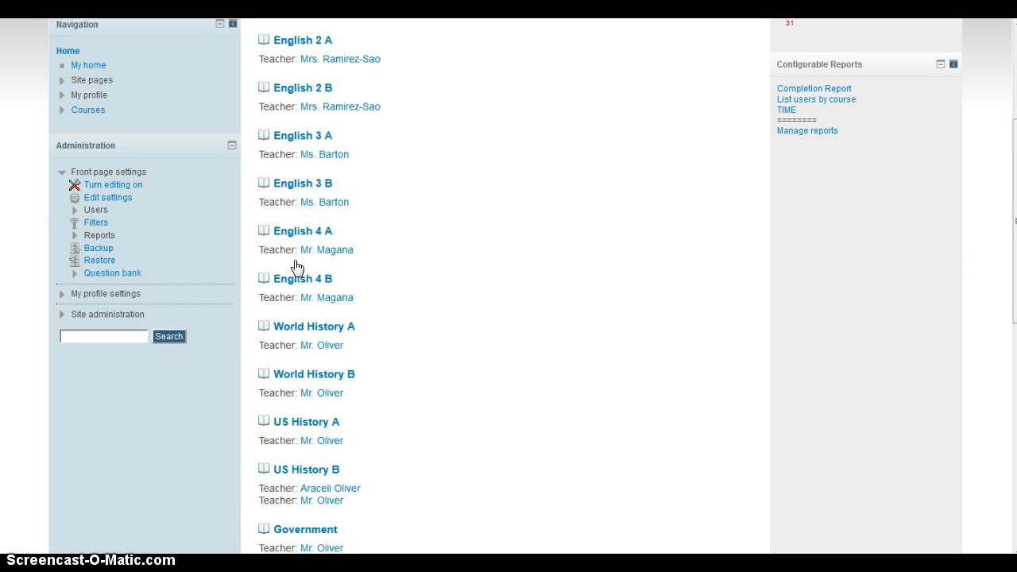
{"action": "left_click", "coordinate": [315, 188]}
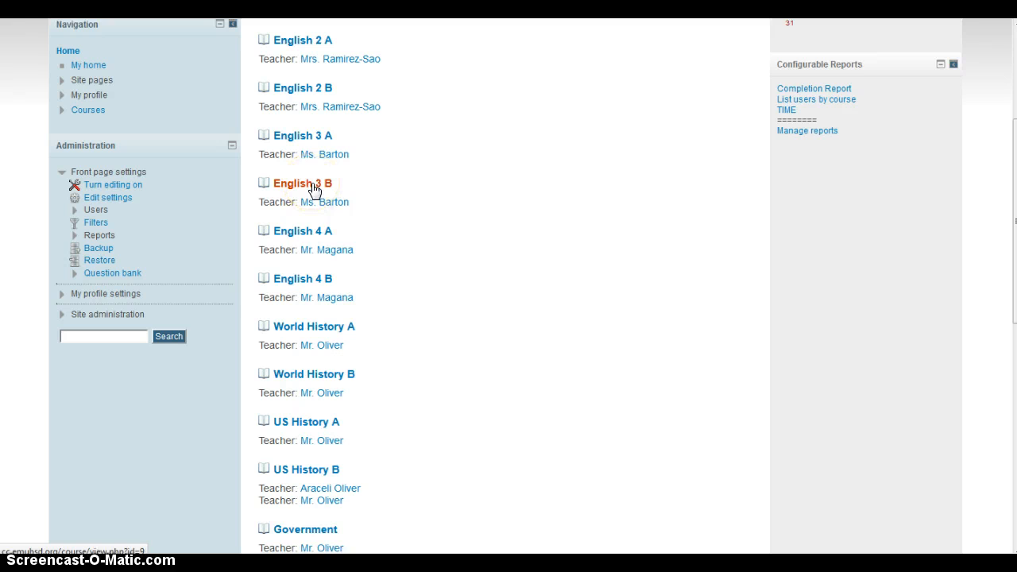
{"action": "left_click", "coordinate": [303, 190]}
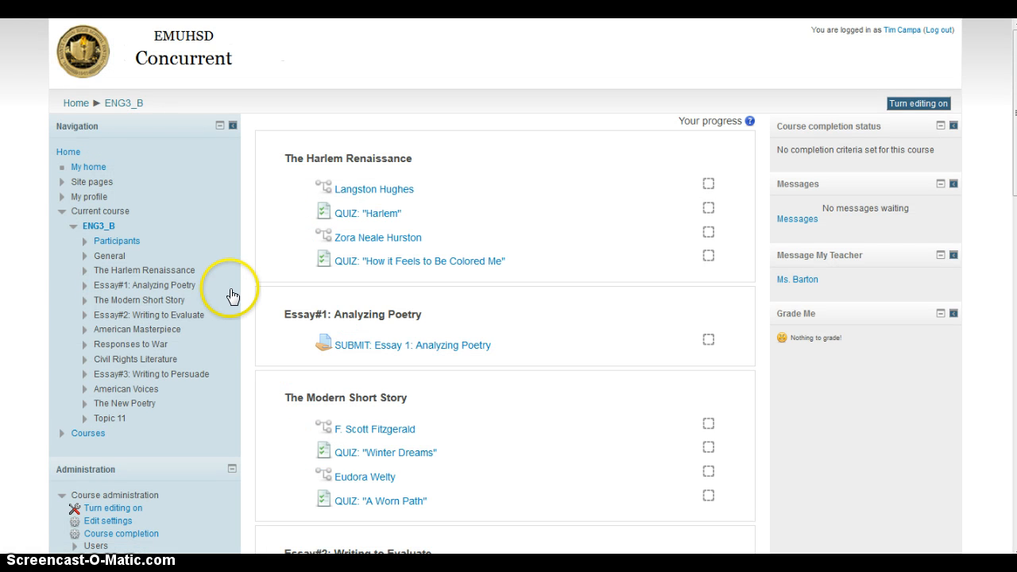
{"action": "scroll", "coordinate": [230, 296], "scroll_direction": "down", "scroll_amount": 1}
{"action": "left_click", "coordinate": [95, 439]}
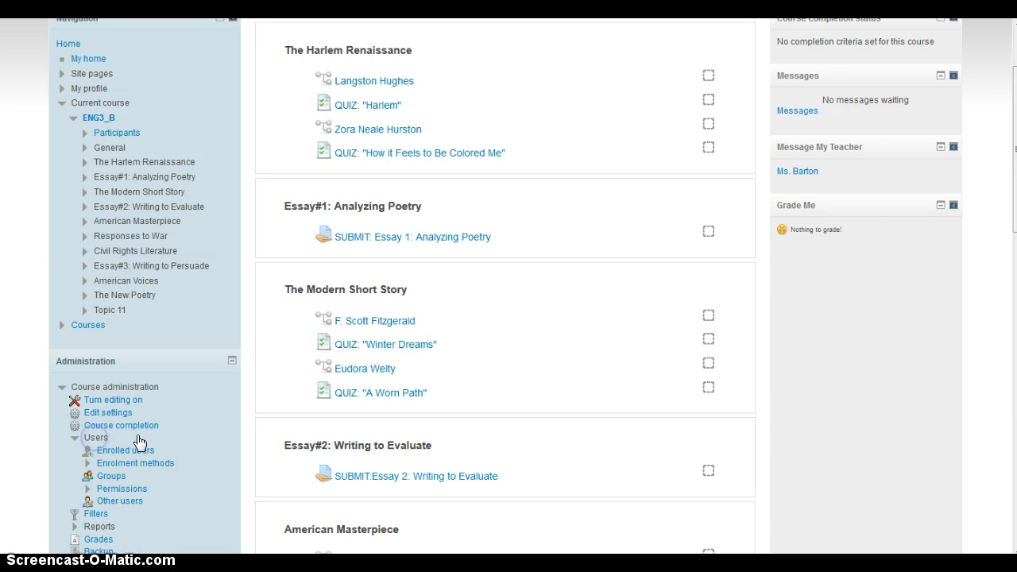
{"action": "left_click", "coordinate": [140, 449]}
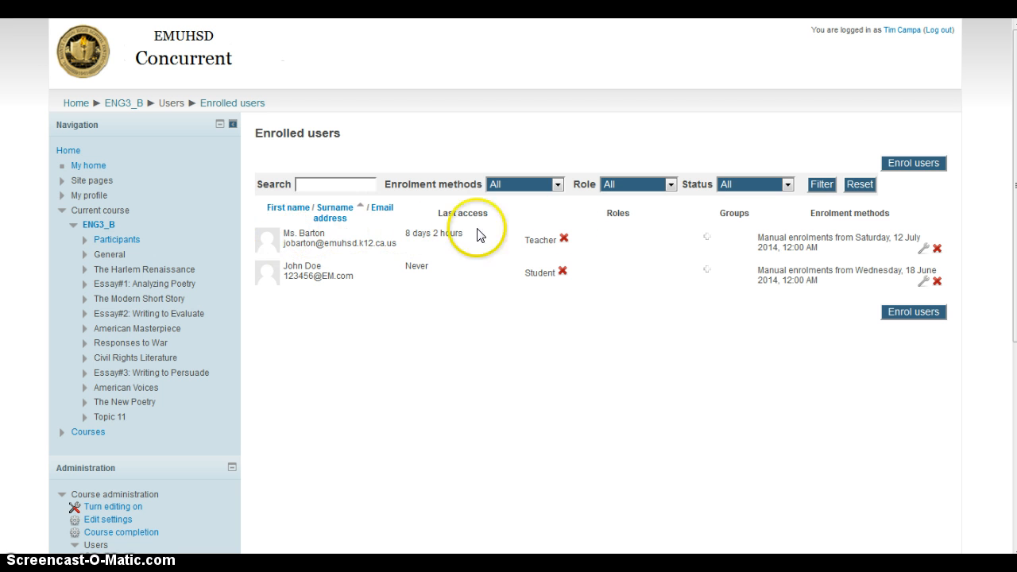
{"action": "left_click", "coordinate": [77, 104]}
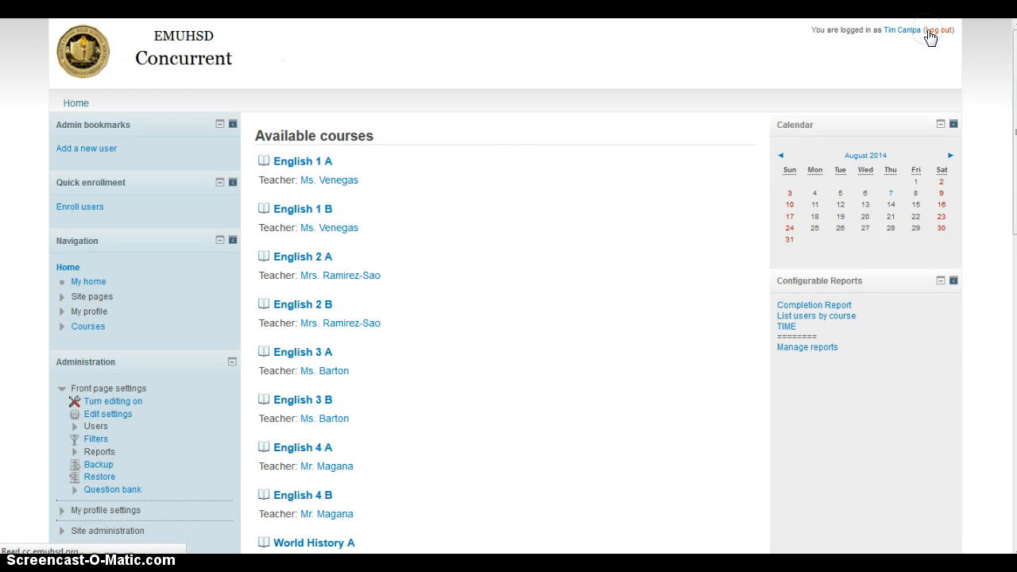
Log in as the new student, confirm English 3 B under My courses, then log out.
{"action": "left_click", "coordinate": [930, 32]}
{"action": "left_click", "coordinate": [491, 182]}
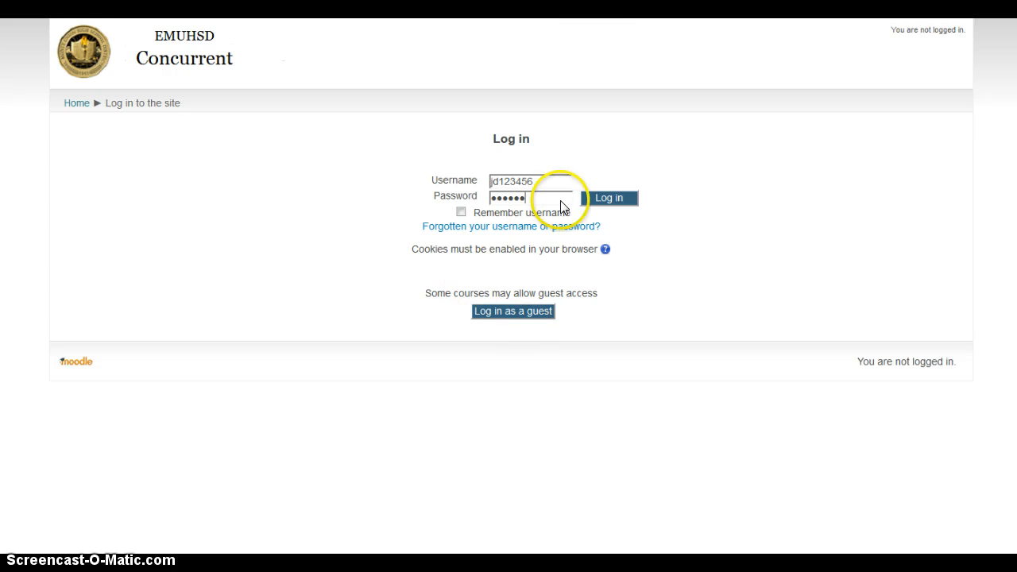
{"action": "left_click", "coordinate": [588, 204]}
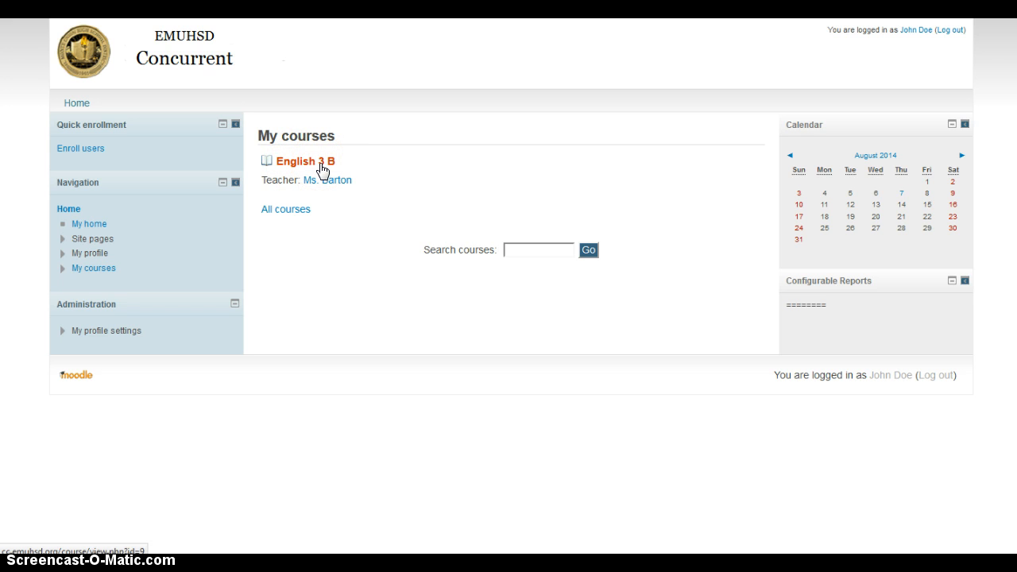
{"action": "left_click", "coordinate": [950, 30]}
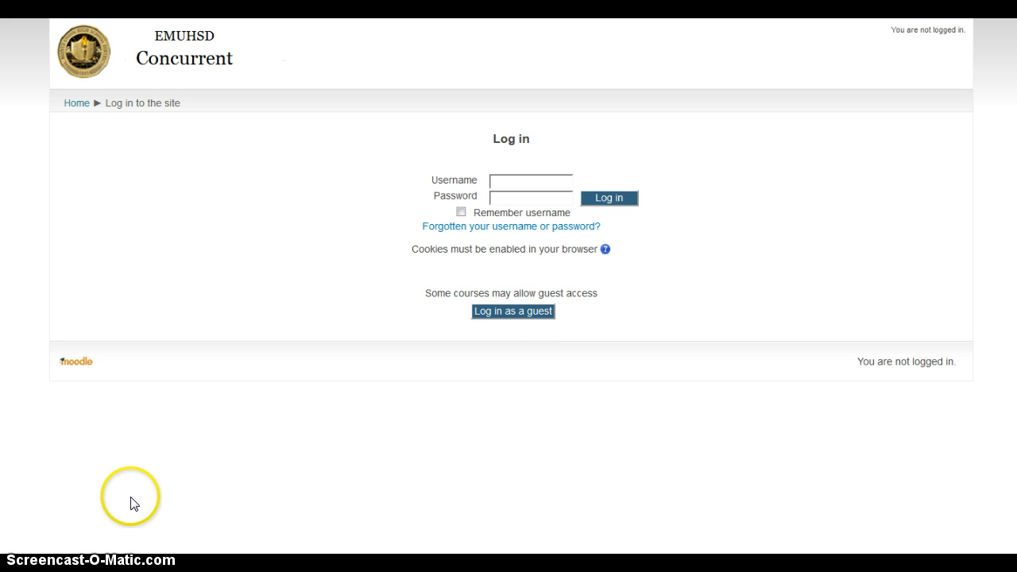
{"action": "left_click", "coordinate": [36, 531]}
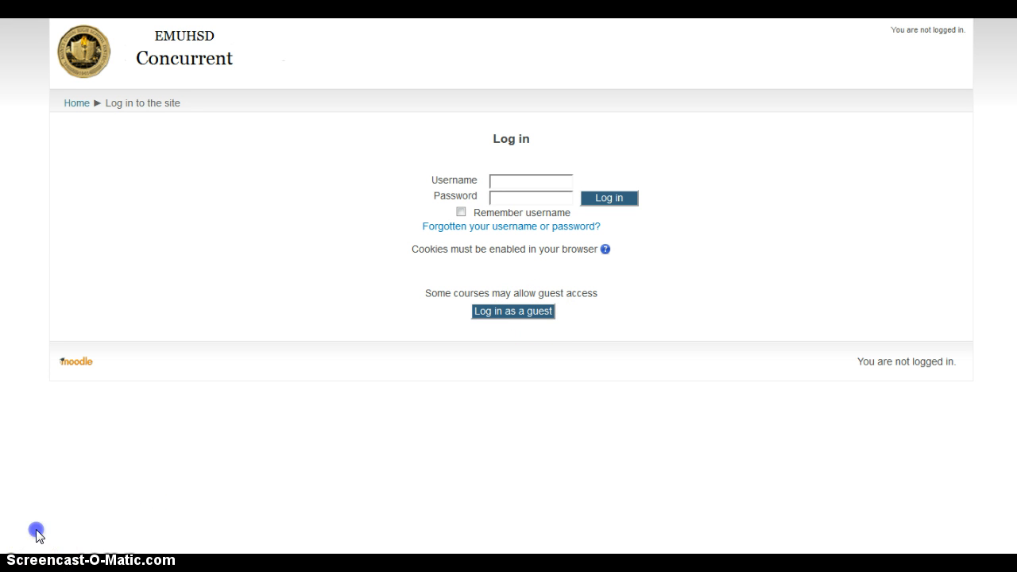